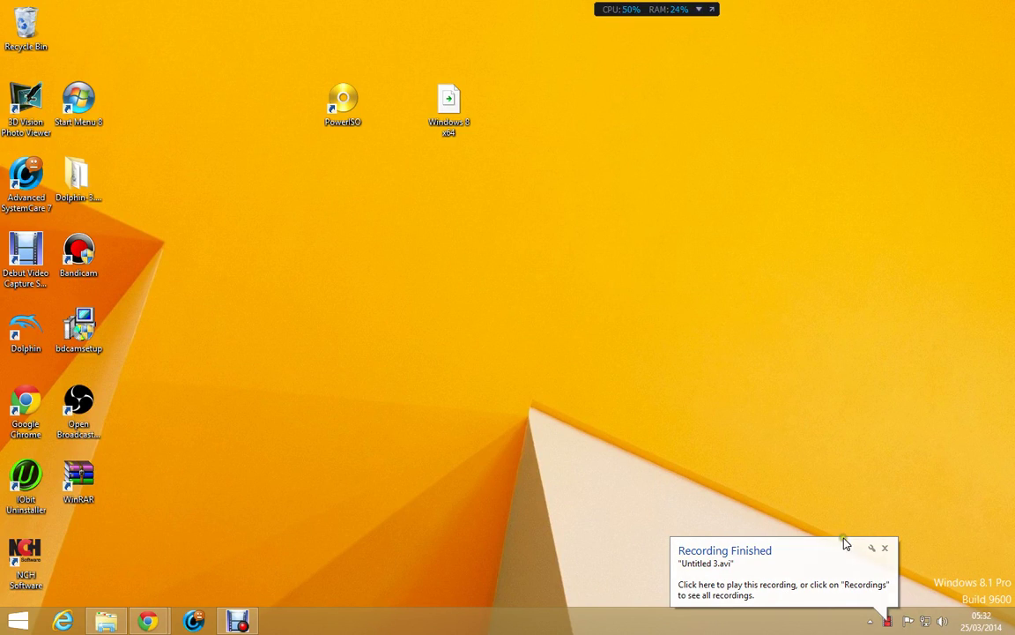
# Close the Recording Finished notification and shift the second column of desktop icons up one row
pyautogui.click(885, 547)
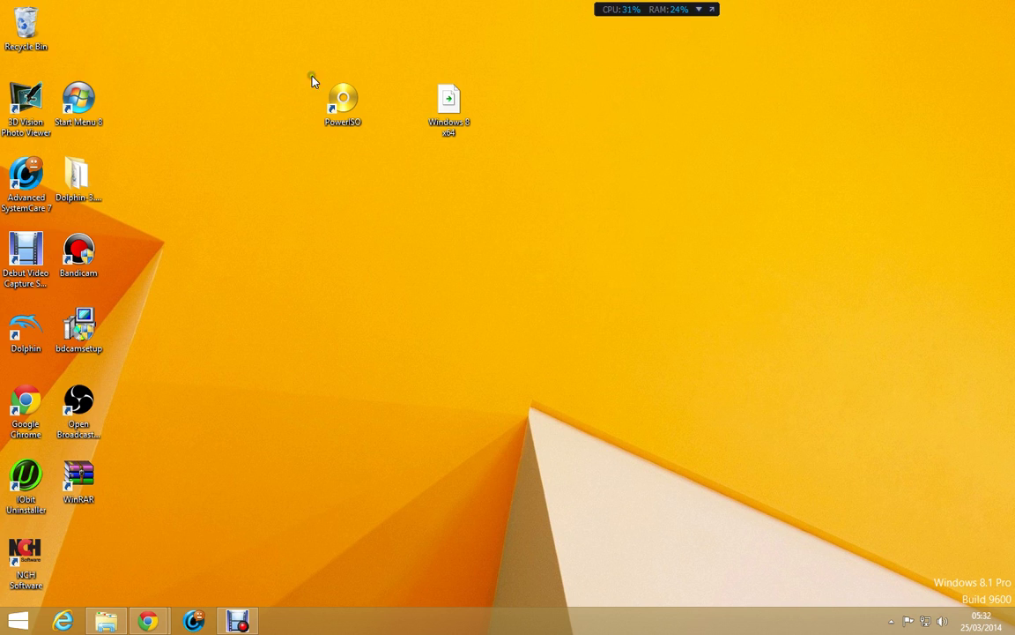
pyautogui.moveTo(119, 68); pyautogui.dragTo(78, 406)
pyautogui.click(190, 313)
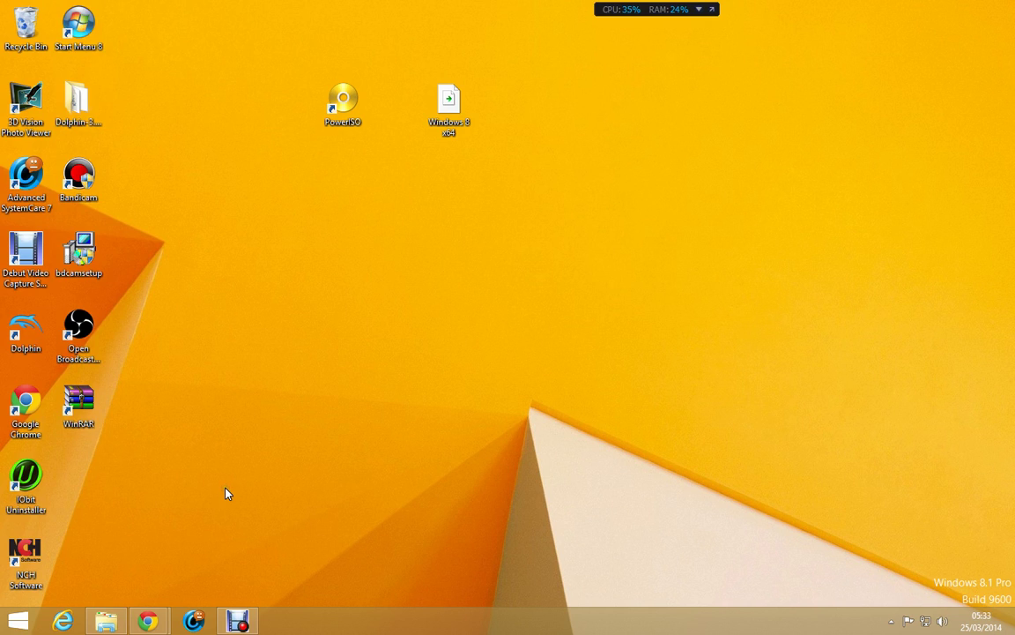
# Move the PowerISO shortcut directly beside the Windows 8 x64 file on the desktop
pyautogui.moveTo(340, 99); pyautogui.dragTo(379, 112)
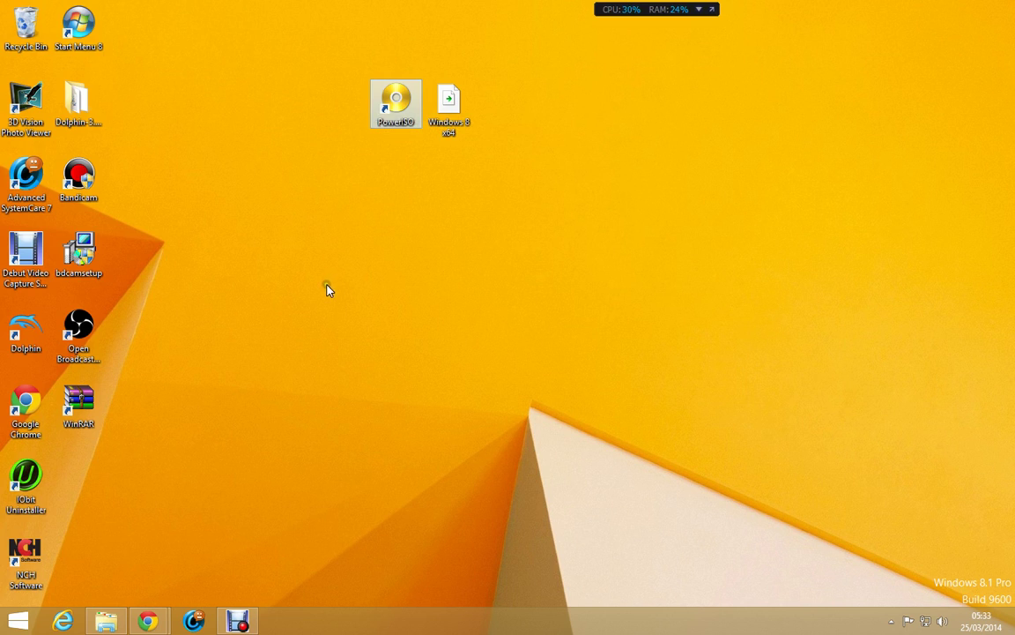
pyautogui.click(352, 185)
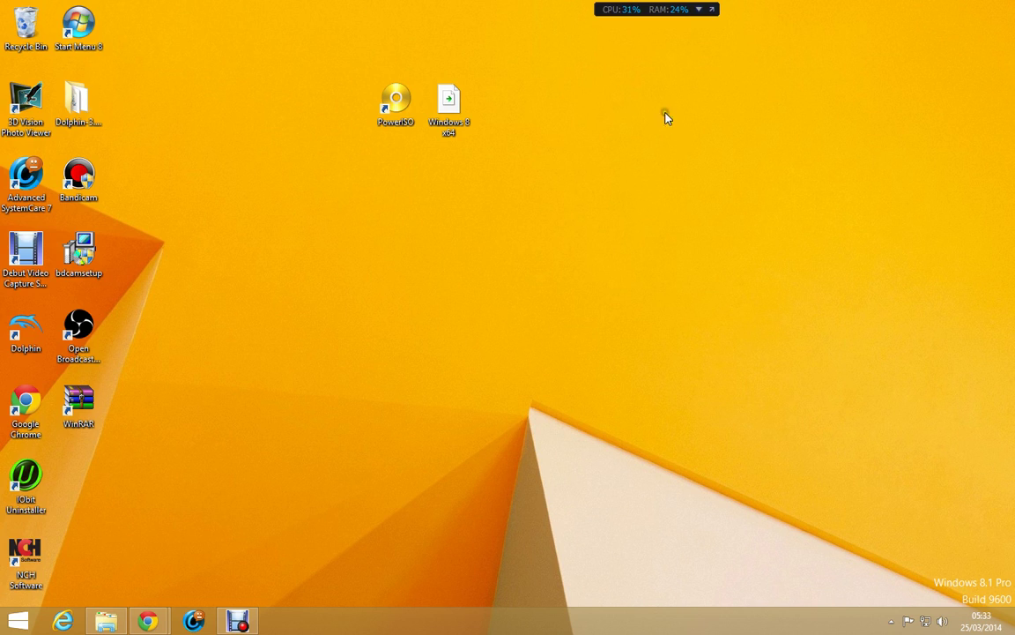
pyautogui.click(432, 114)
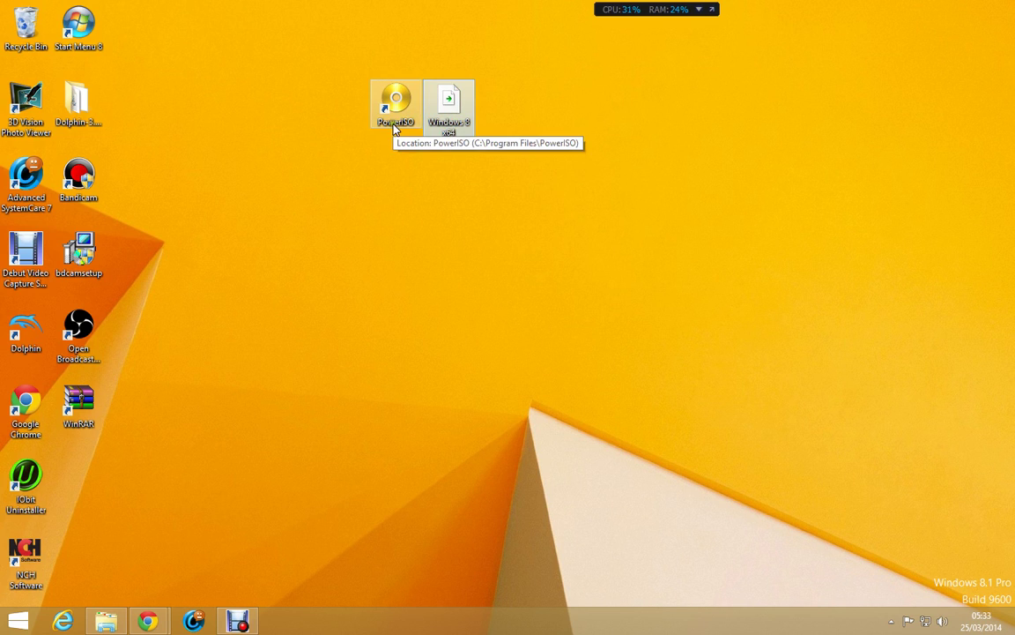
pyautogui.click(404, 128)
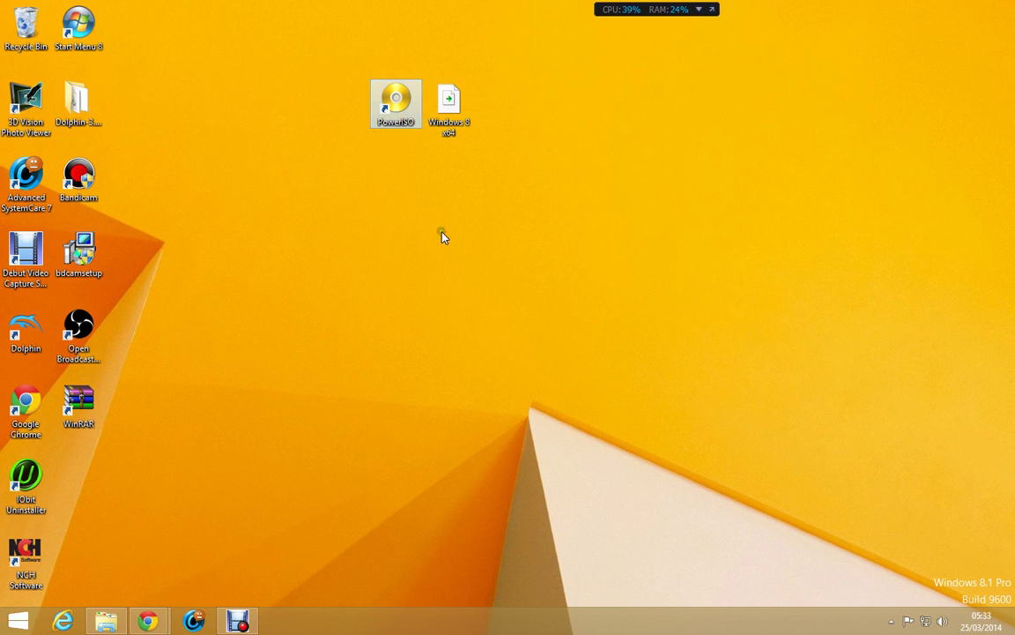
pyautogui.moveTo(164, 625)
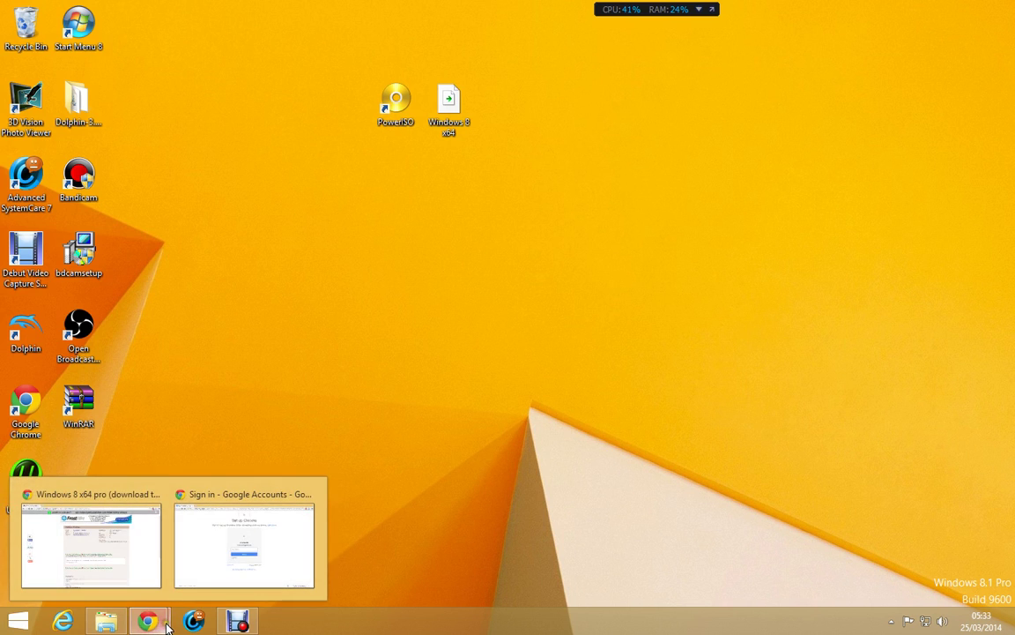
pyautogui.moveTo(139, 563)
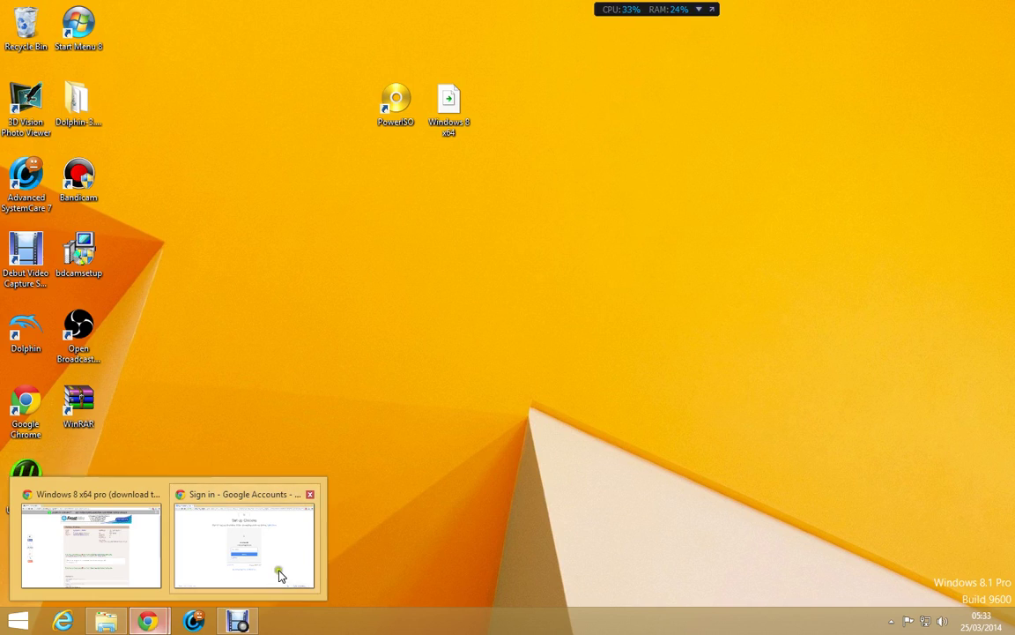
pyautogui.moveTo(250, 562)
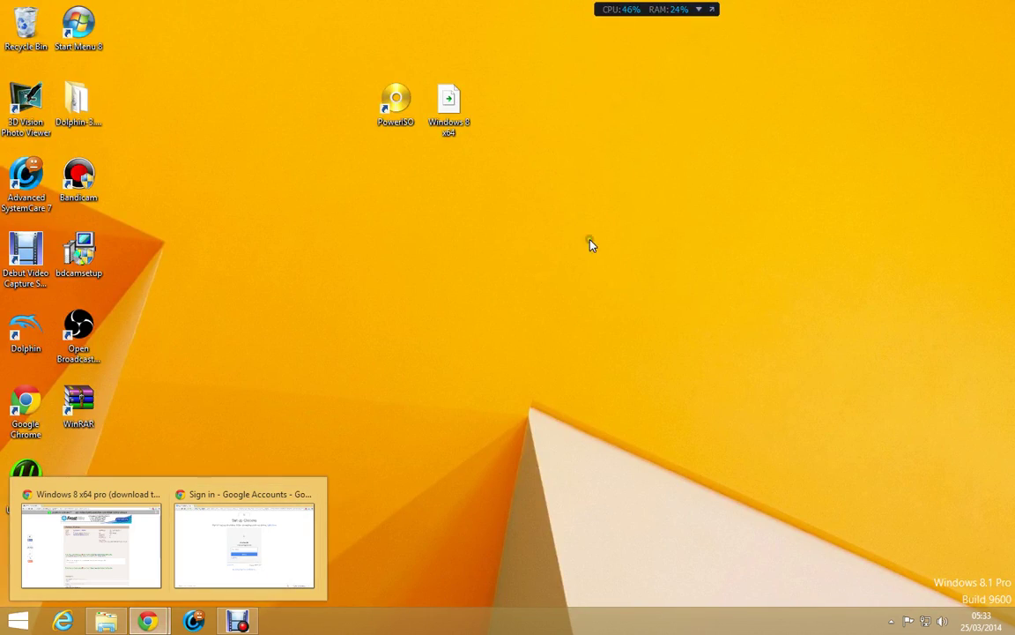
pyautogui.click(18, 622)
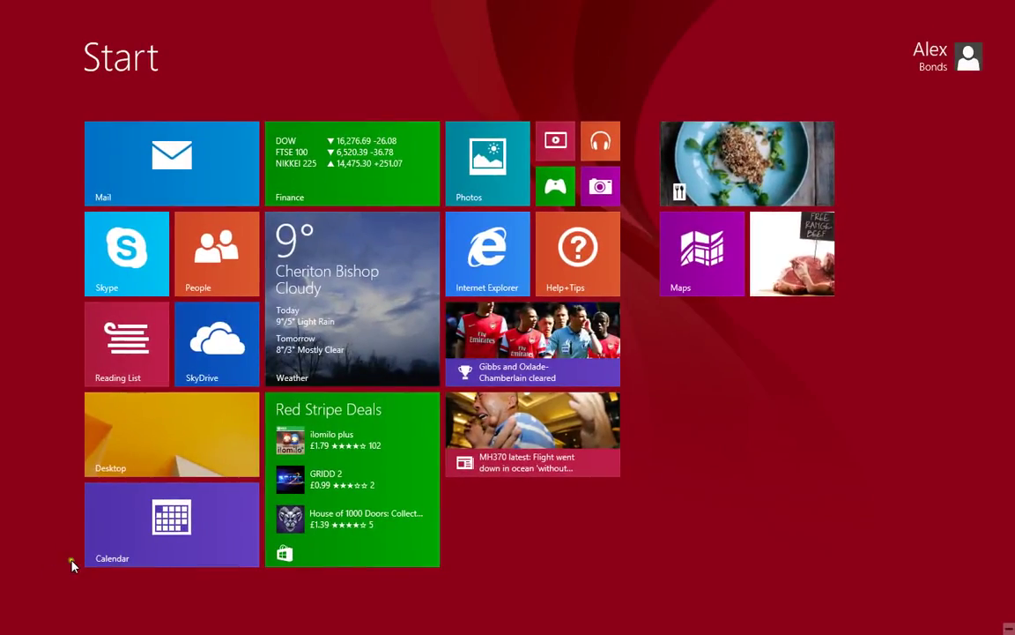
pyautogui.click(123, 416)
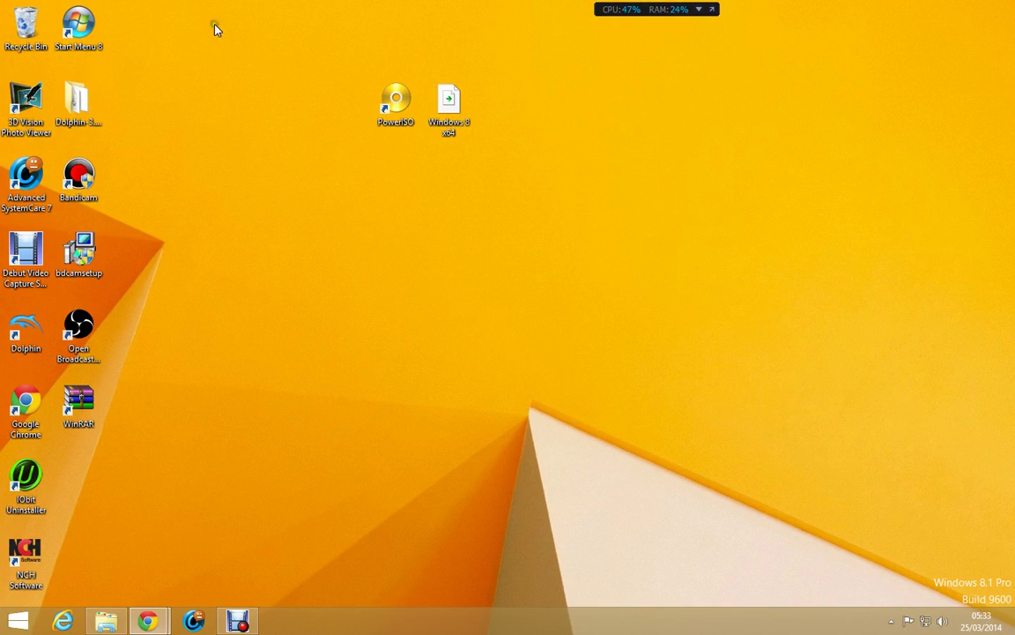
# Search the installed programs for "utorr", then clear and dismiss the search
pyautogui.doubleClick(57, 42)
pyautogui.write('ut')
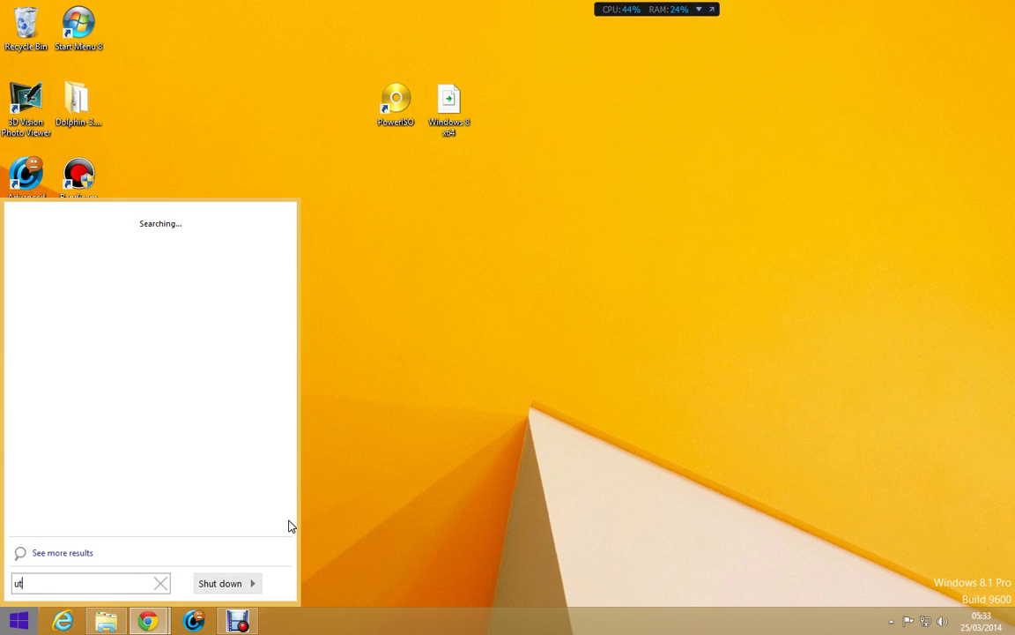
pyautogui.write('orr')
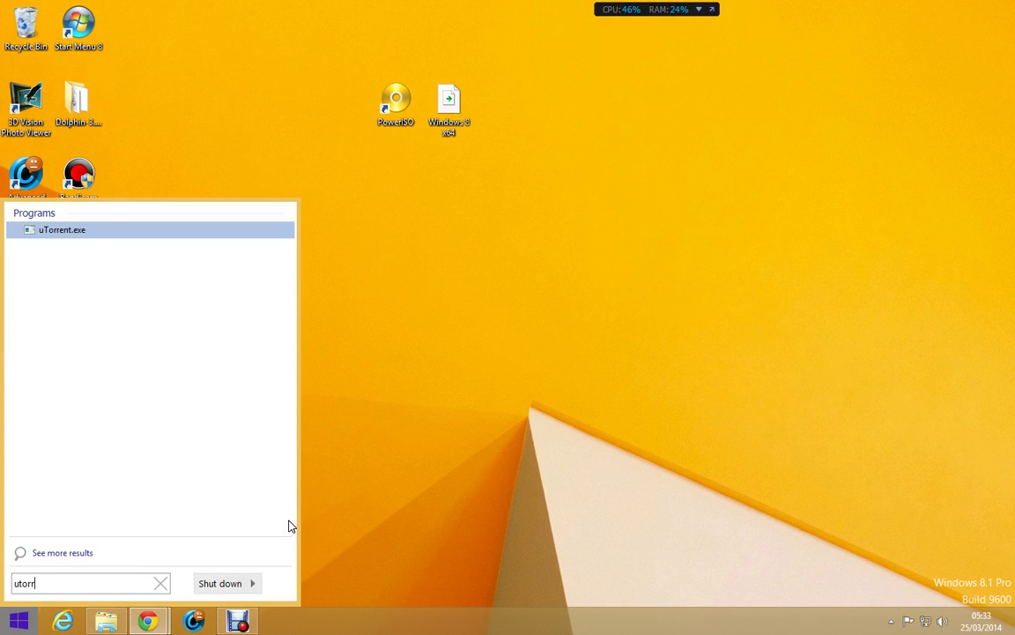
pyautogui.press('BackSpace')
pyautogui.press('BackSpace')
pyautogui.press('BackSpace')
pyautogui.press('BackSpace')
pyautogui.press('BackSpace')
pyautogui.press('Escape')
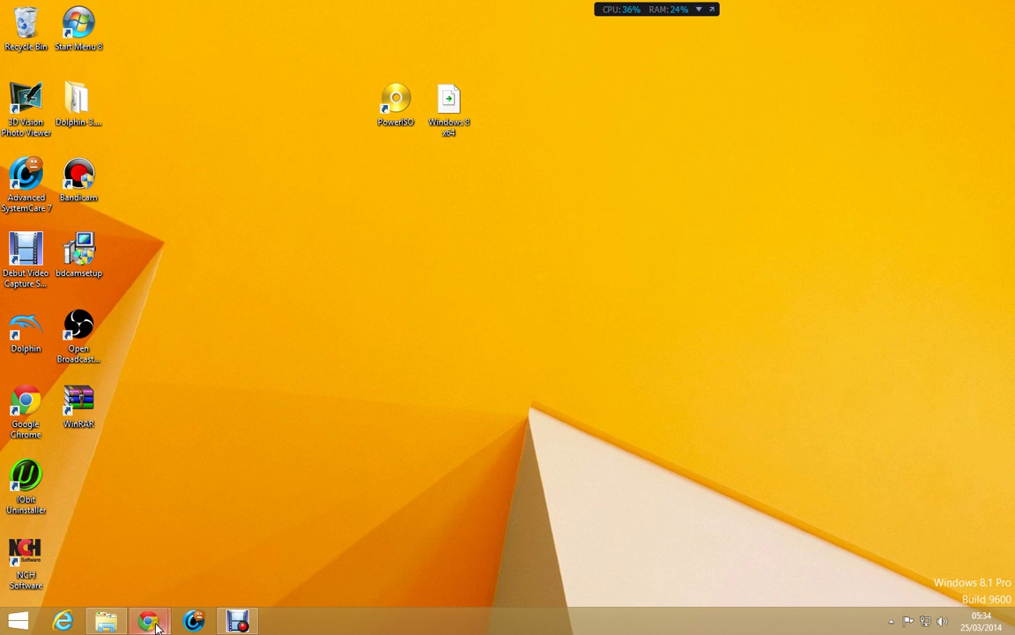
# Switch to the Chrome window showing the Windows 8 x64 pro torrent page and copy its web address
pyautogui.click(97, 543)
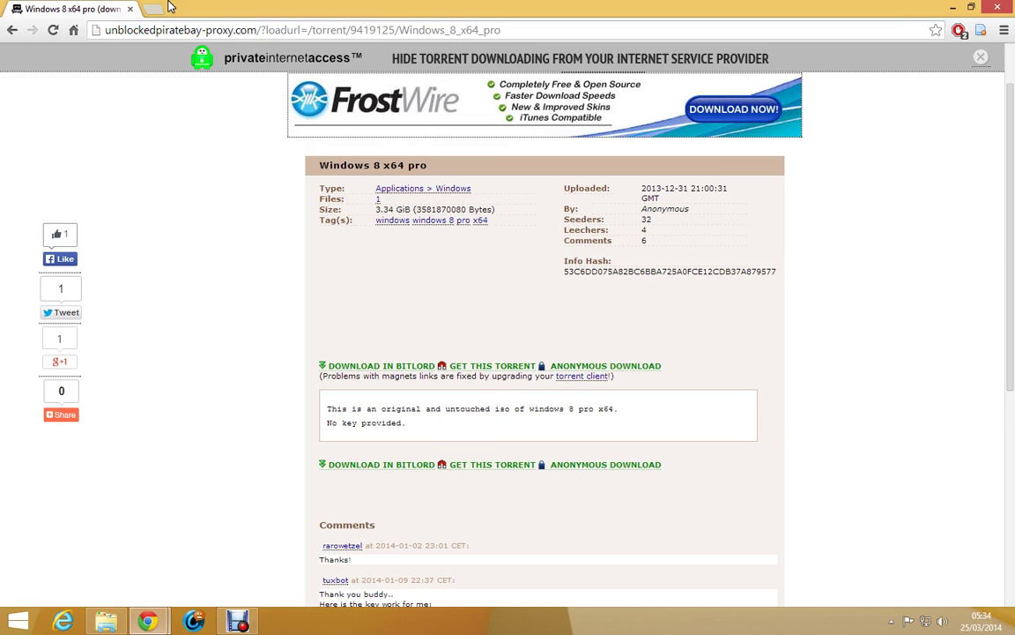
pyautogui.click(361, 30)
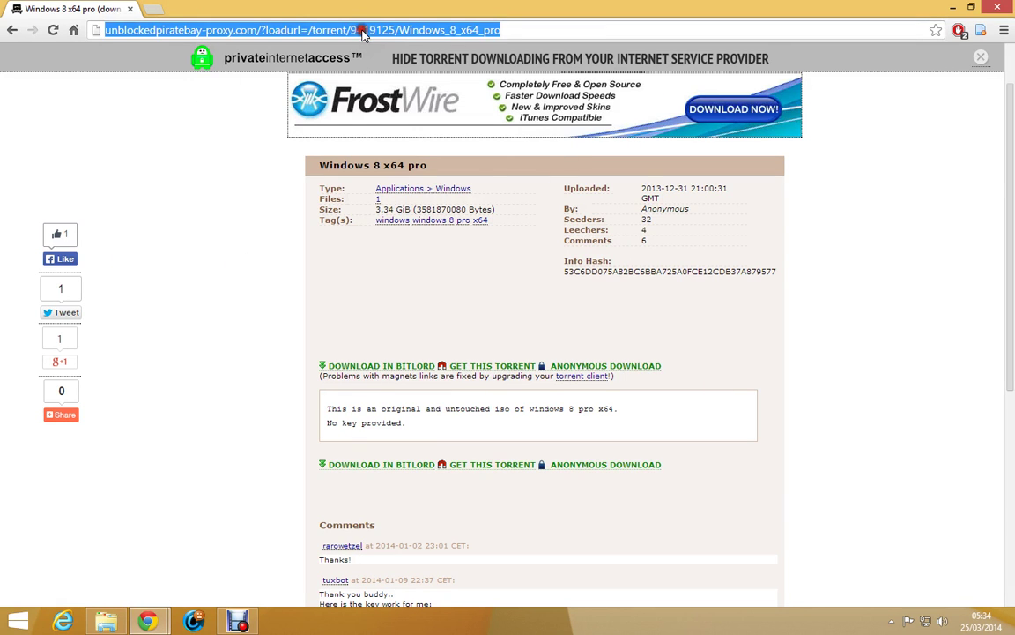
pyautogui.rightClick(161, 34)
pyautogui.click(198, 77)
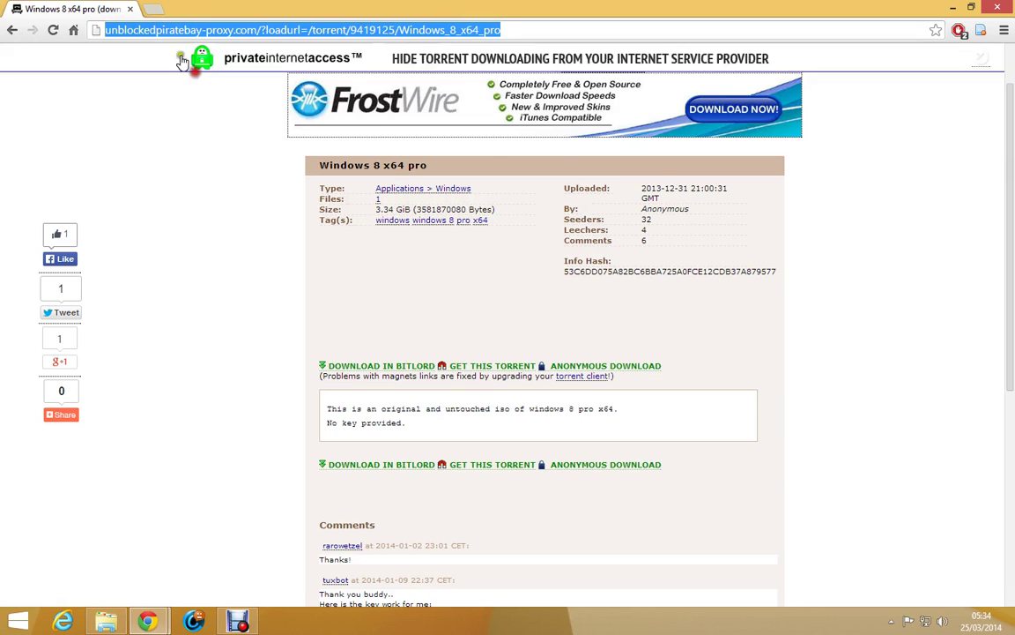
pyautogui.click(157, 10)
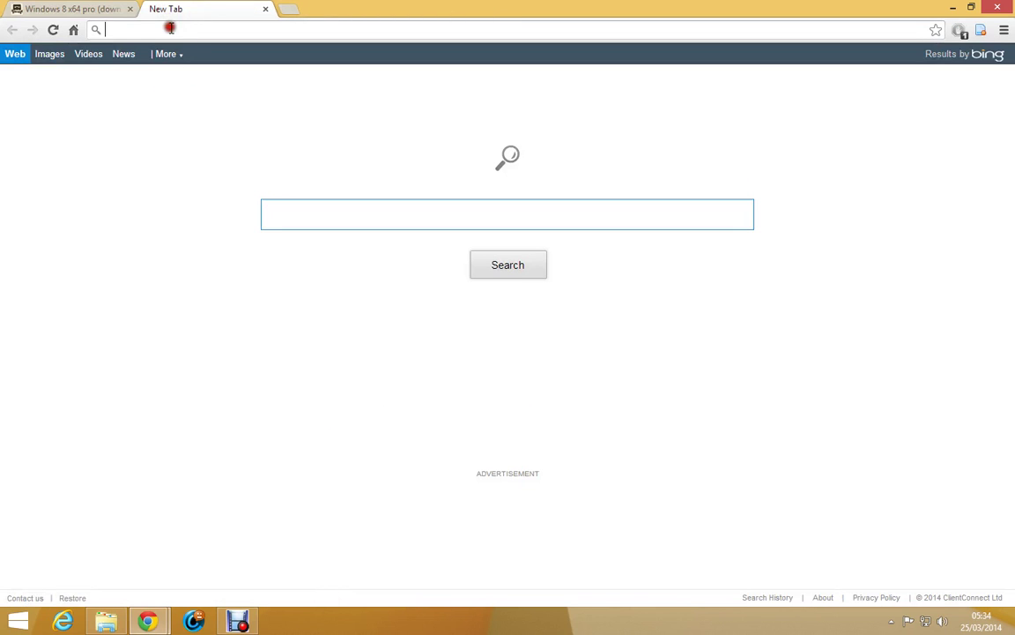
pyautogui.click(173, 30)
pyautogui.write('www.hidemya')
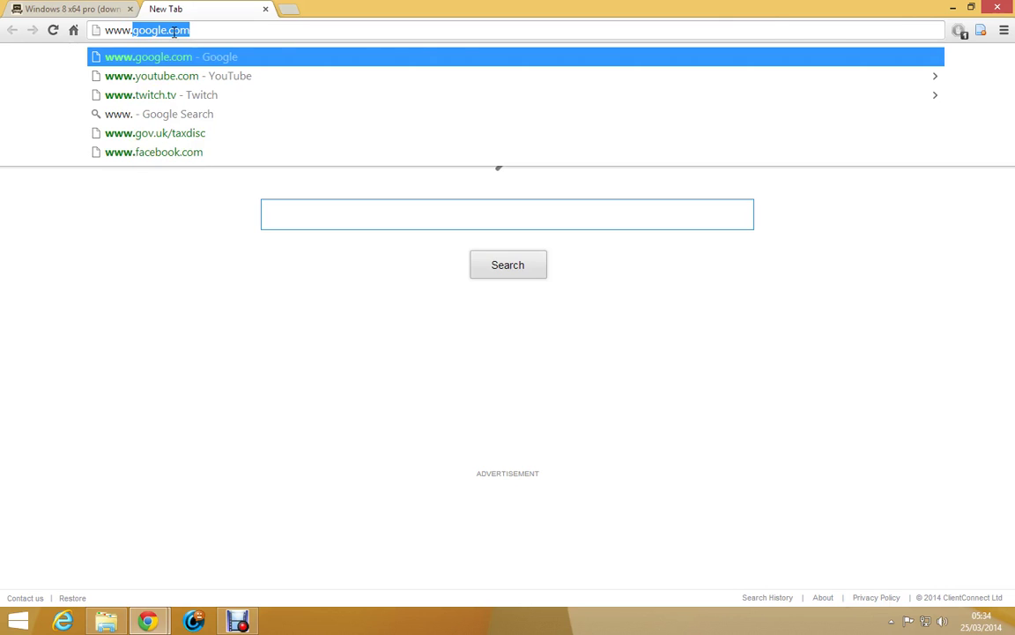
pyautogui.write('ss.com')
pyautogui.press('Return')
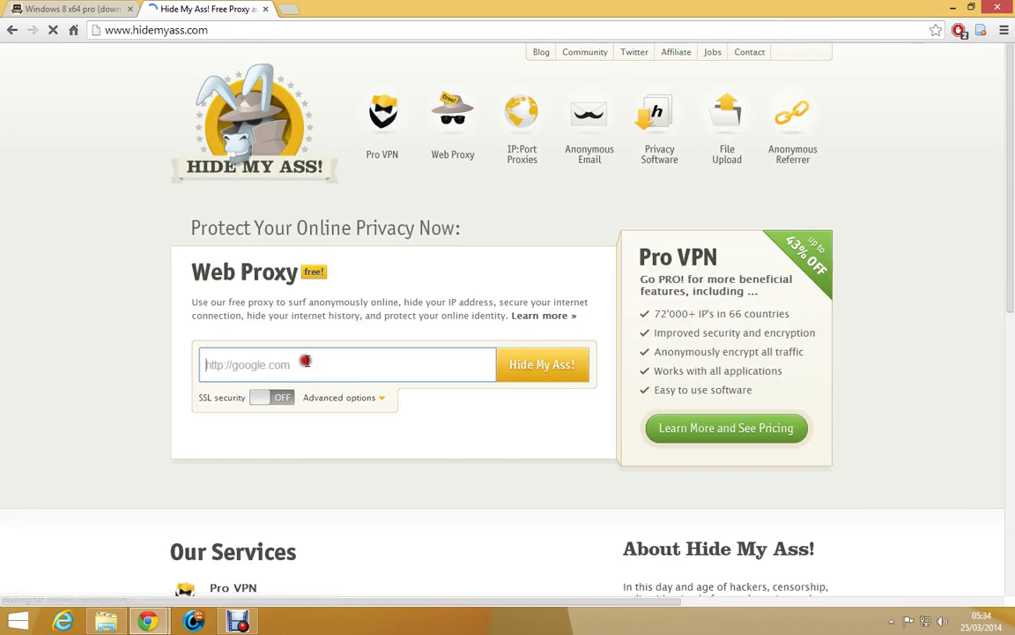
# Load the copied torrent page address through the free Web Proxy, then close that tab and minimize the browser
pyautogui.rightClick(310, 363)
pyautogui.click(374, 447)
pyautogui.click(526, 380)
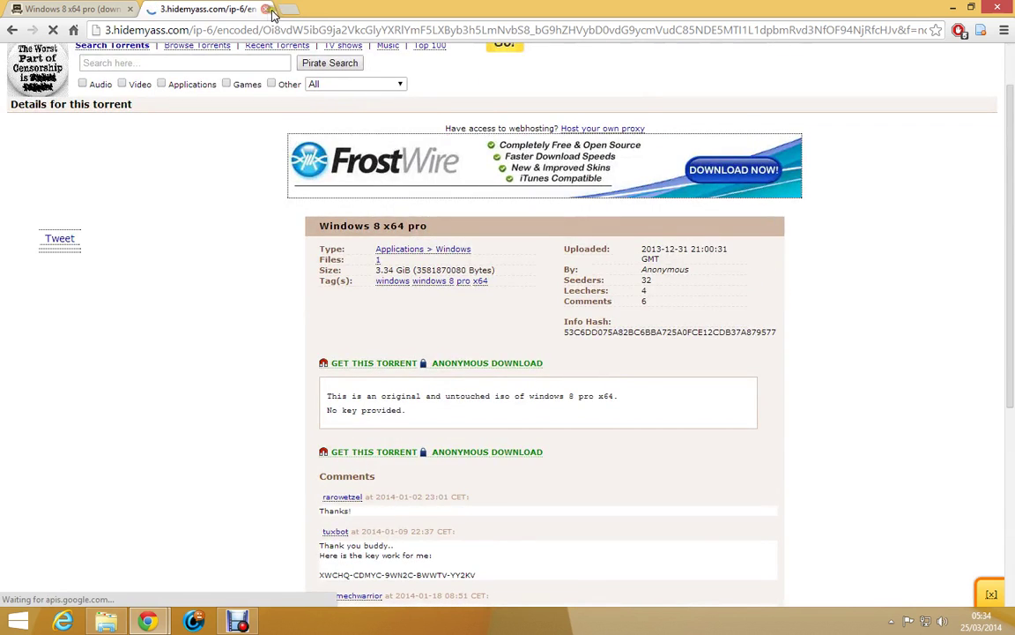
pyautogui.click(265, 9)
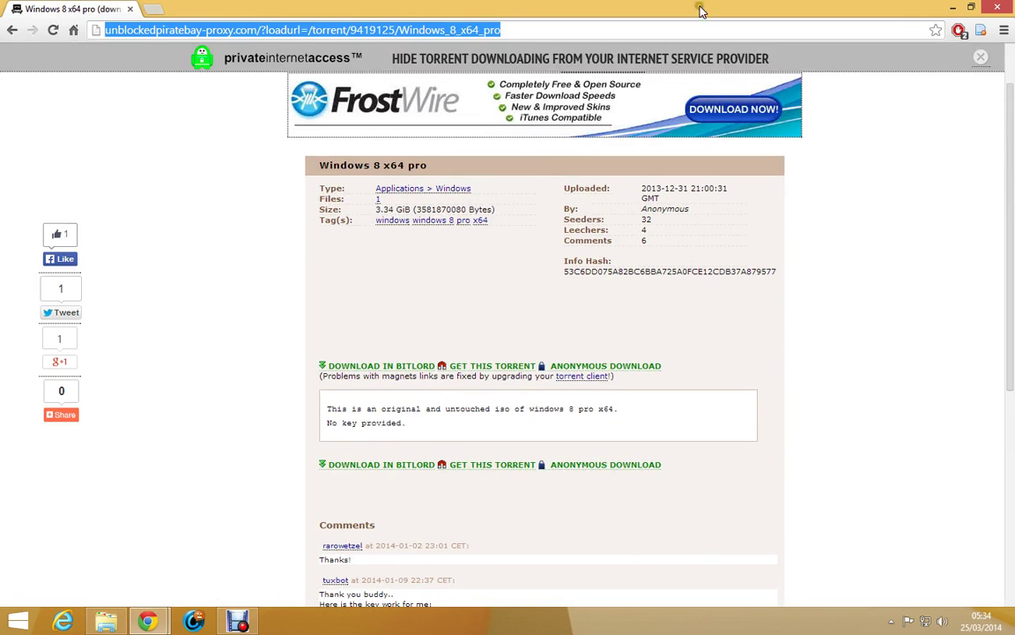
pyautogui.click(953, 7)
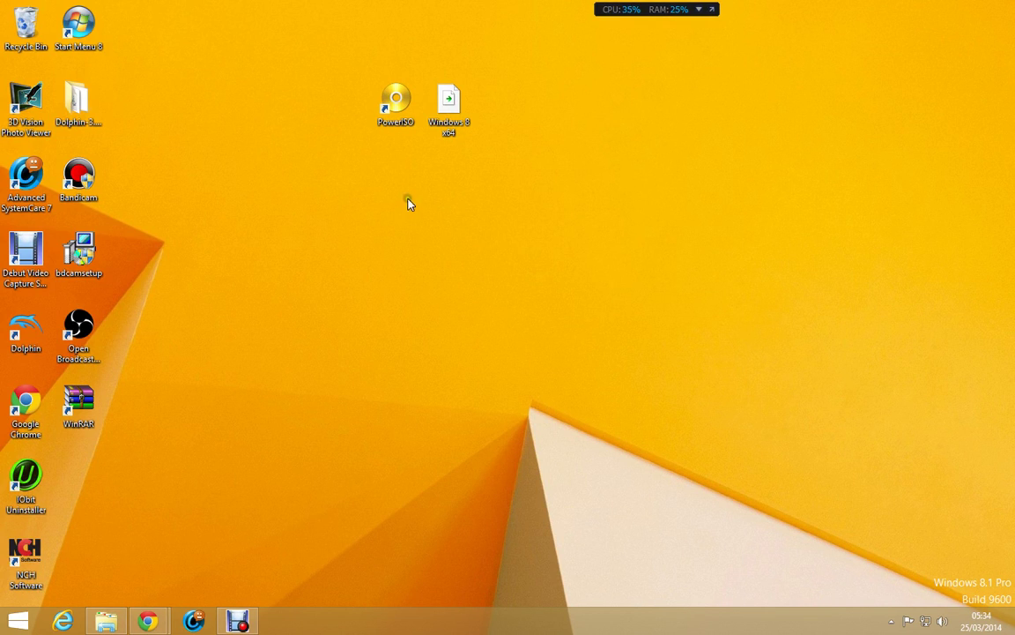
# Move the Windows 8 x64 file farther from the PowerISO shortcut and set the number of PowerISO virtual drives to 2
pyautogui.moveTo(431, 131); pyautogui.dragTo(569, 114)
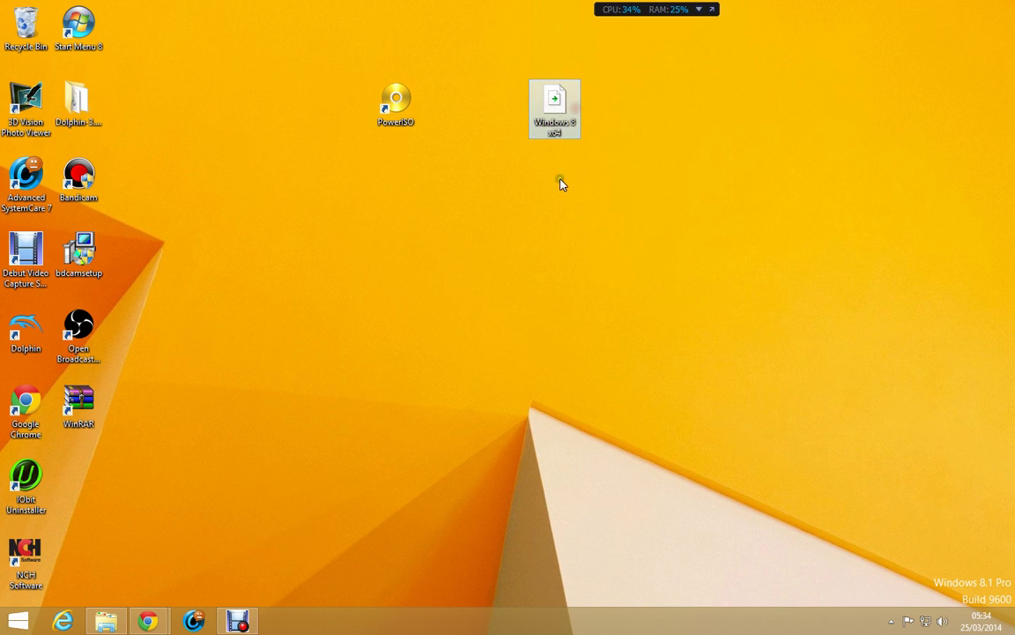
pyautogui.rightClick(554, 124)
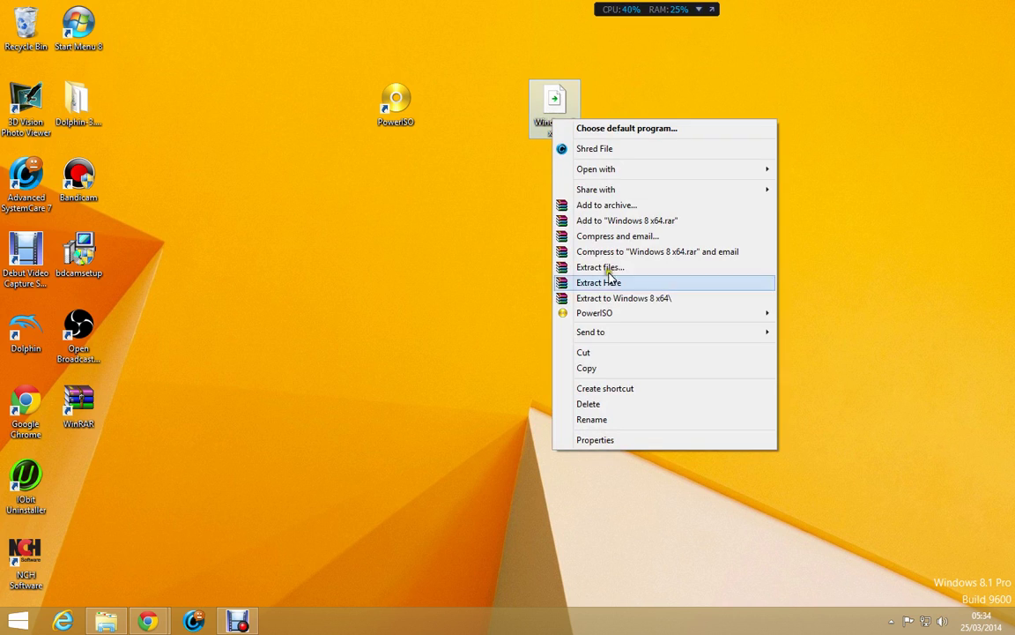
pyautogui.moveTo(607, 317)
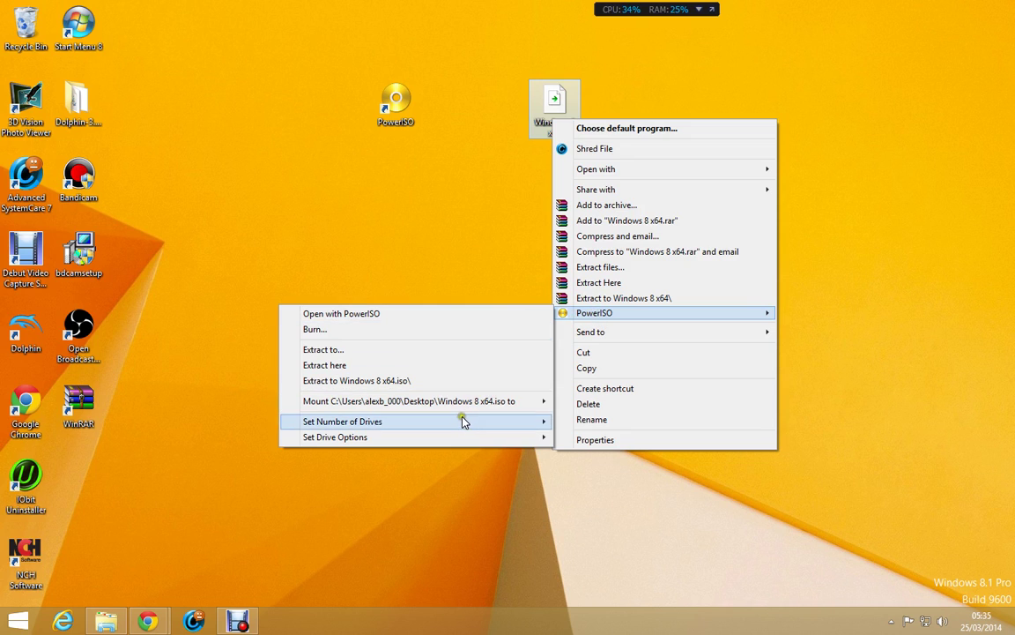
pyautogui.moveTo(467, 424)
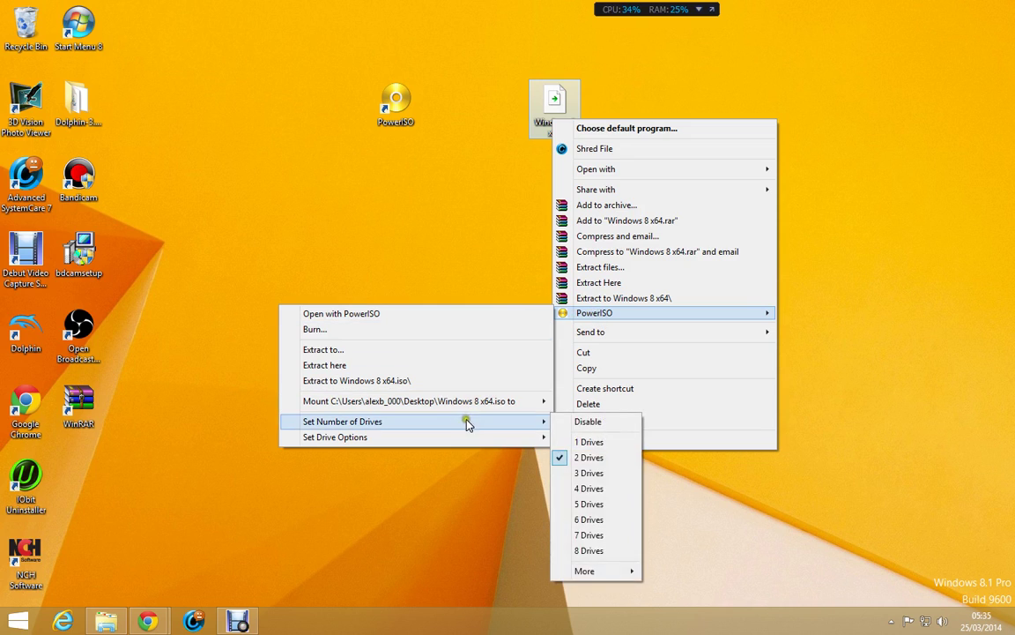
pyautogui.click(591, 458)
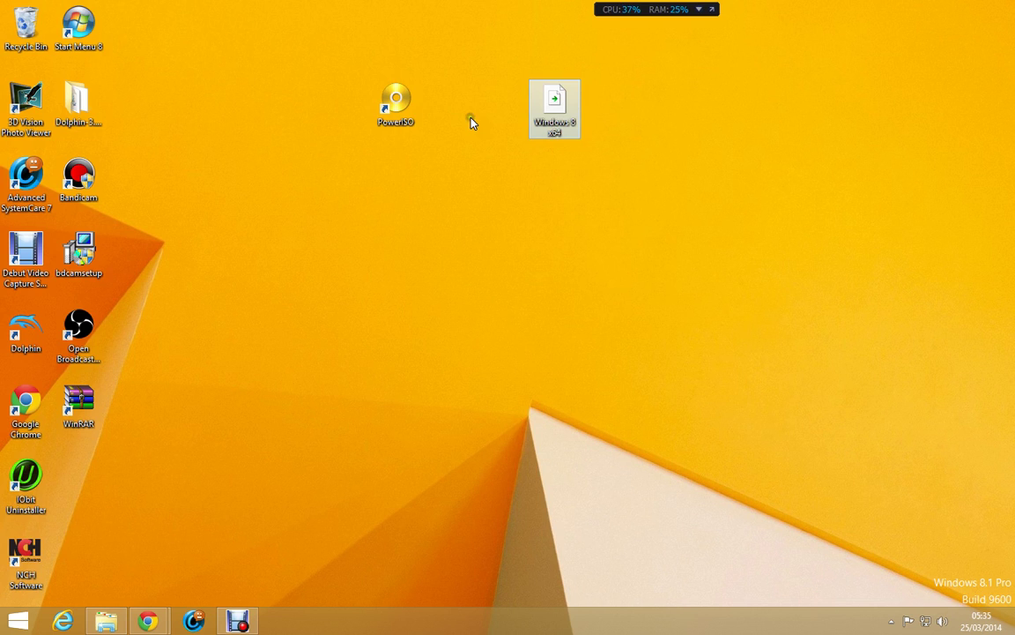
# Try to mount Windows 8 x64.iso to virtual drive D: with PowerISO
pyautogui.rightClick(573, 110)
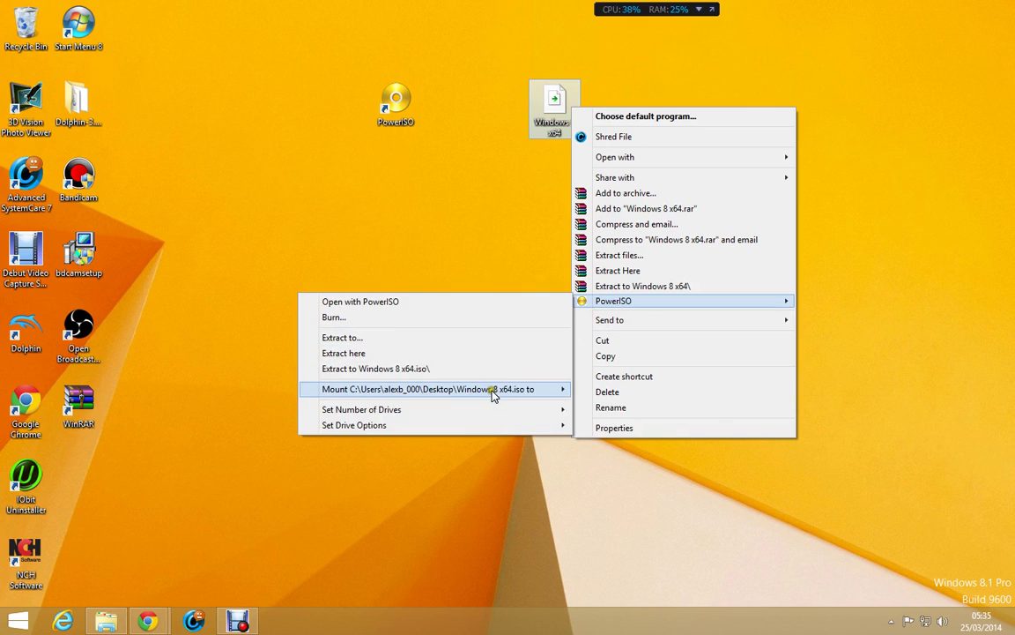
pyautogui.moveTo(492, 392)
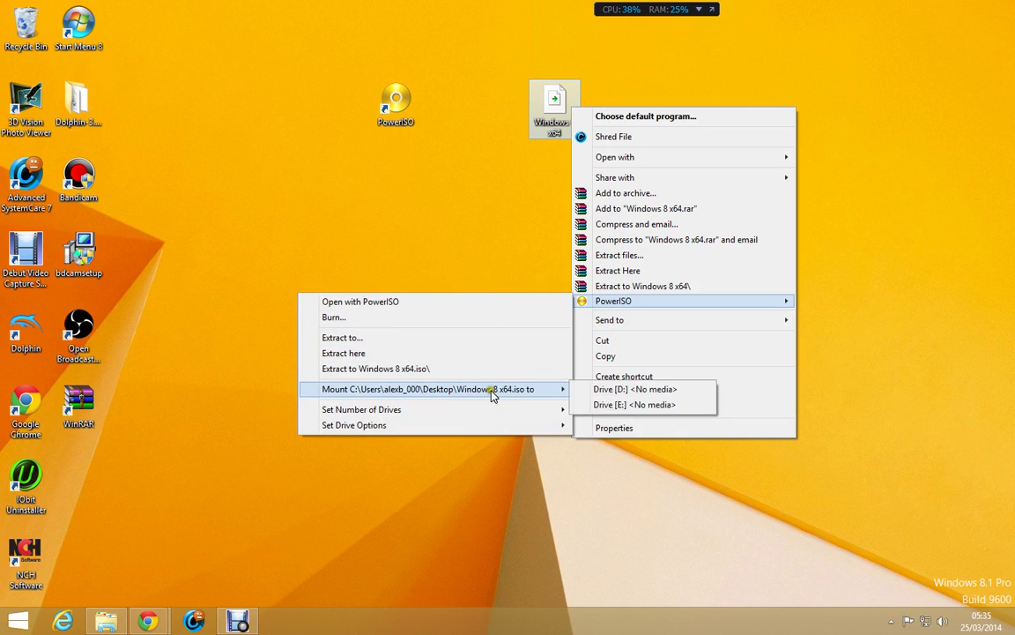
pyautogui.click(605, 394)
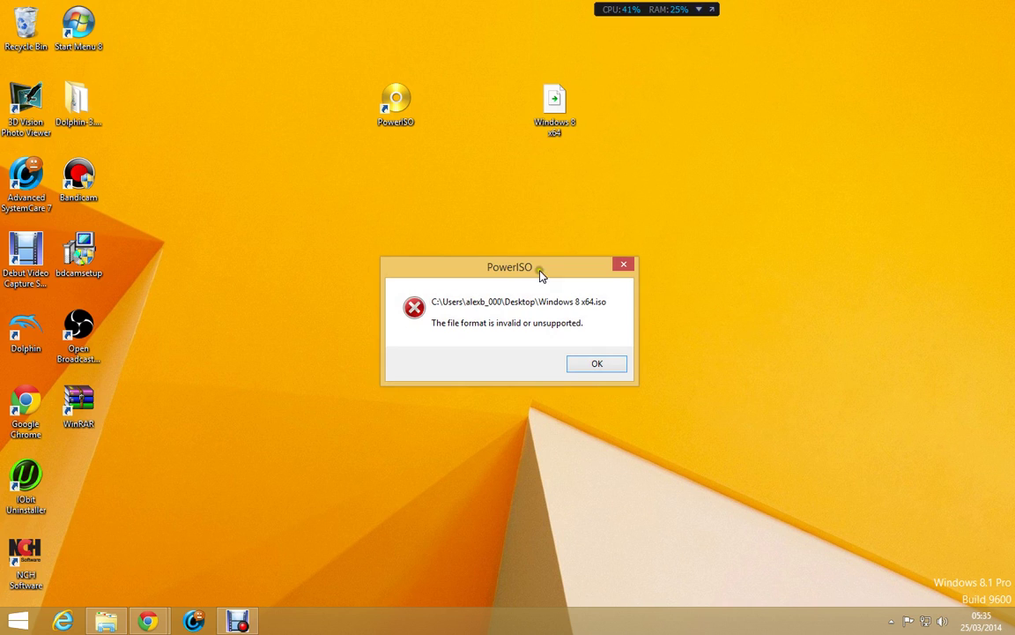
pyautogui.click(605, 365)
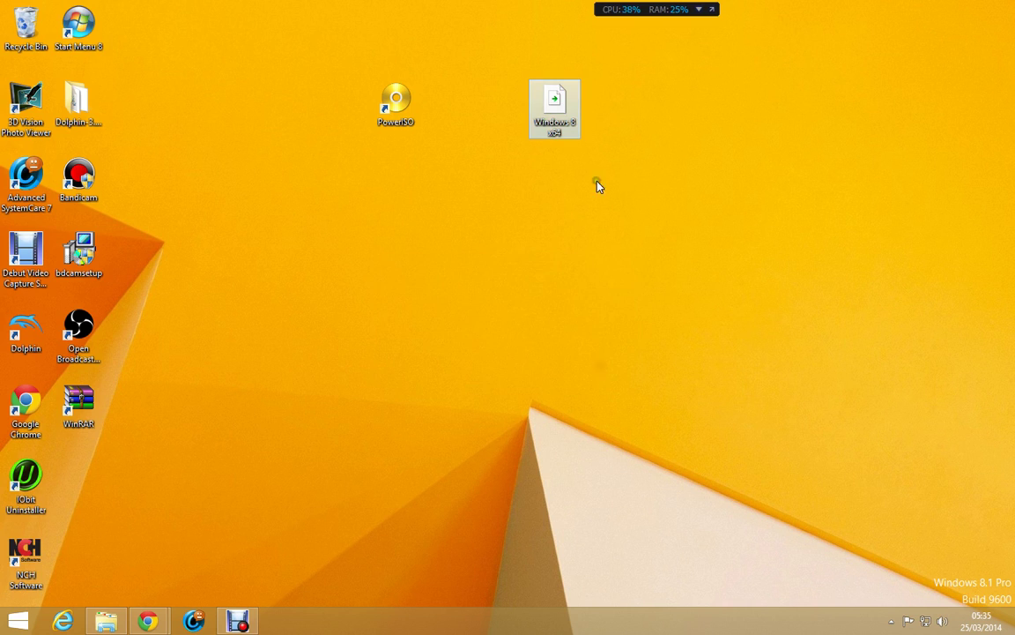
pyautogui.click(552, 222)
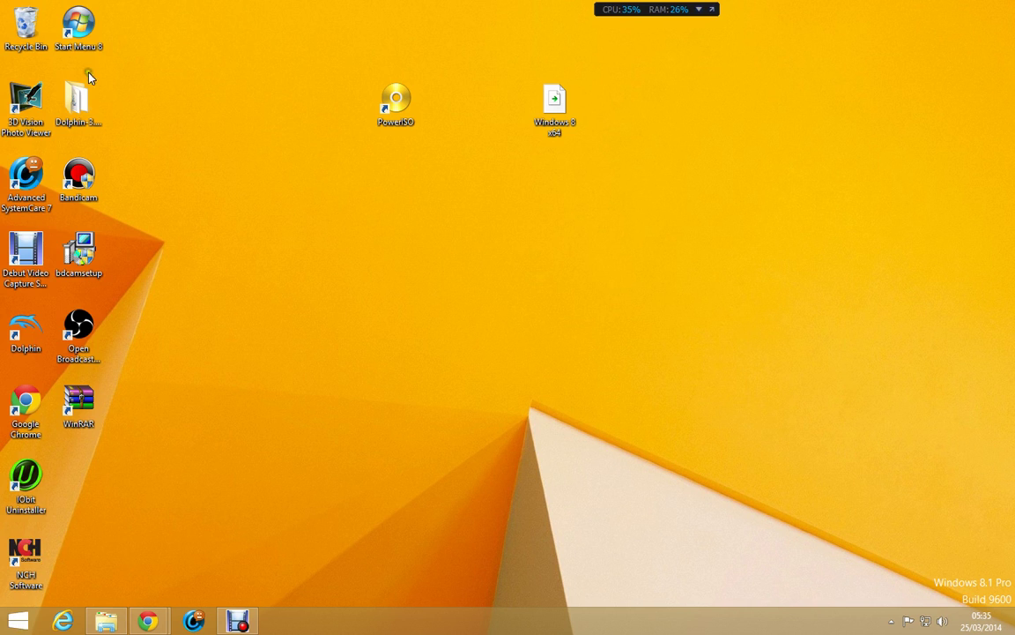
# Open the computer's overview of folders and drives to check the virtual CD drives
pyautogui.doubleClick(78, 40)
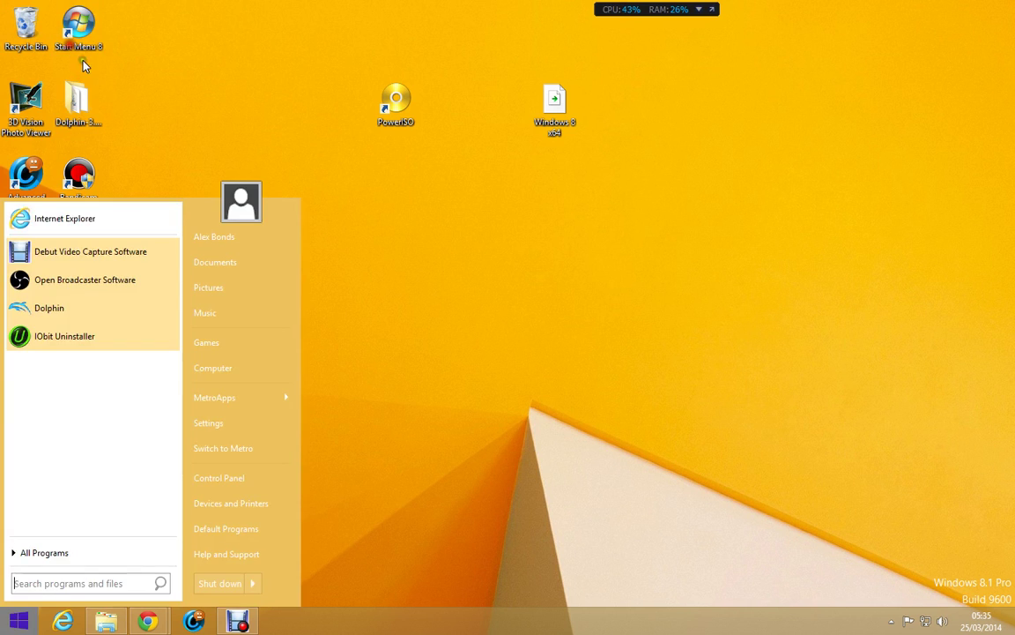
pyautogui.click(214, 379)
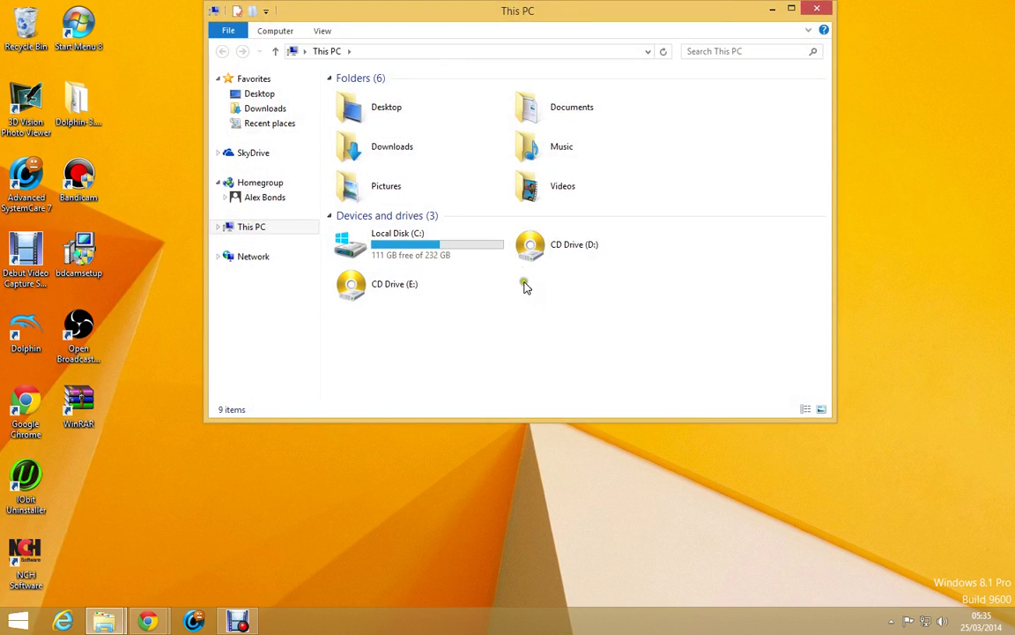
# Check CD Drive (D:) and CD Drive (E:) in This PC, moving the window below the PowerISO and Windows 8 x64 desktop icons
pyautogui.click(544, 253)
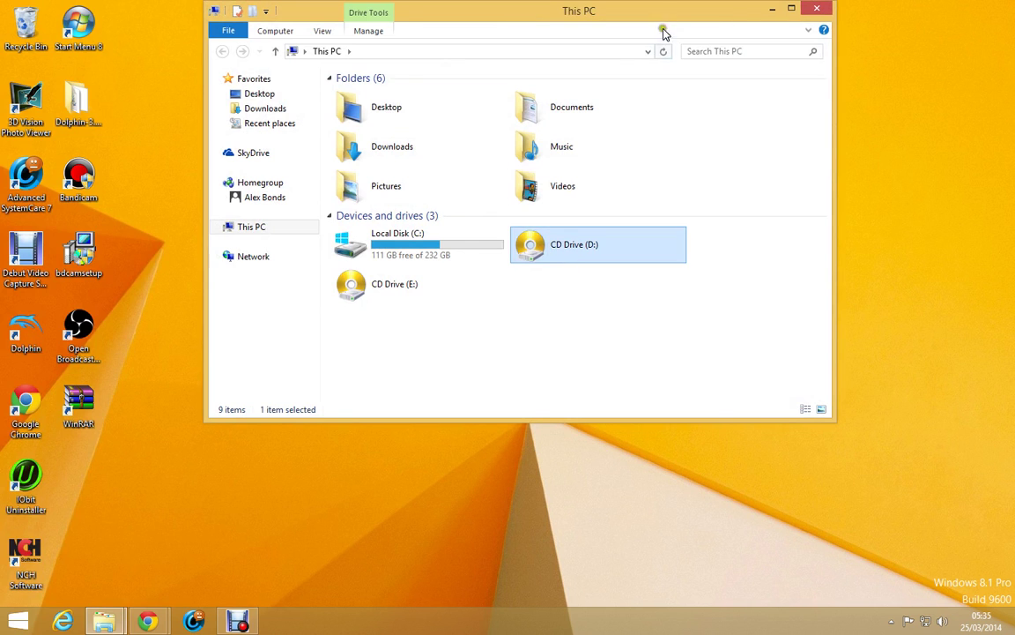
pyautogui.moveTo(666, 17); pyautogui.dragTo(632, 200)
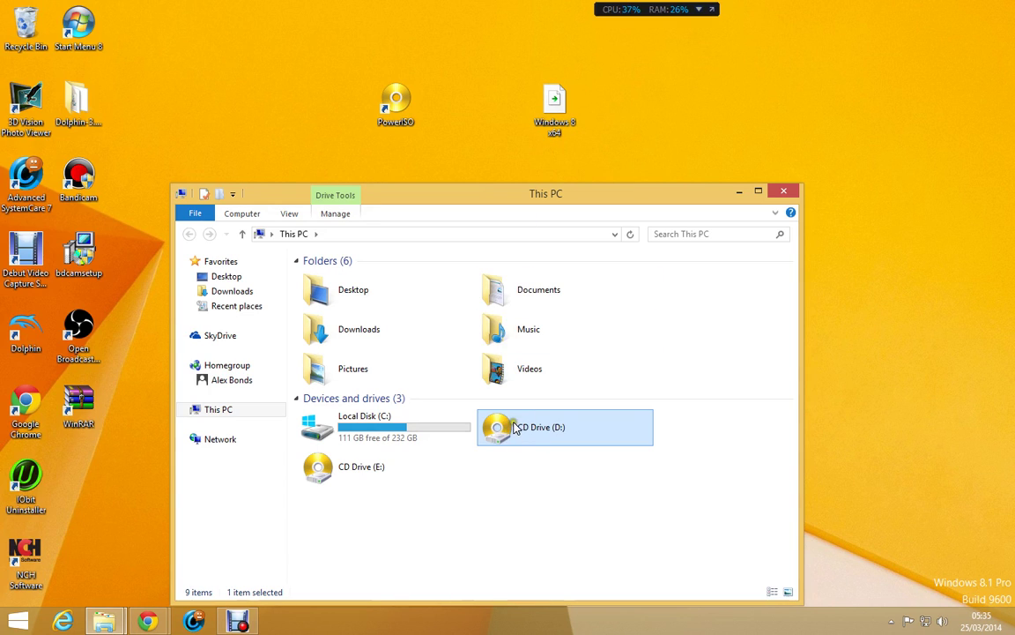
pyautogui.click(379, 499)
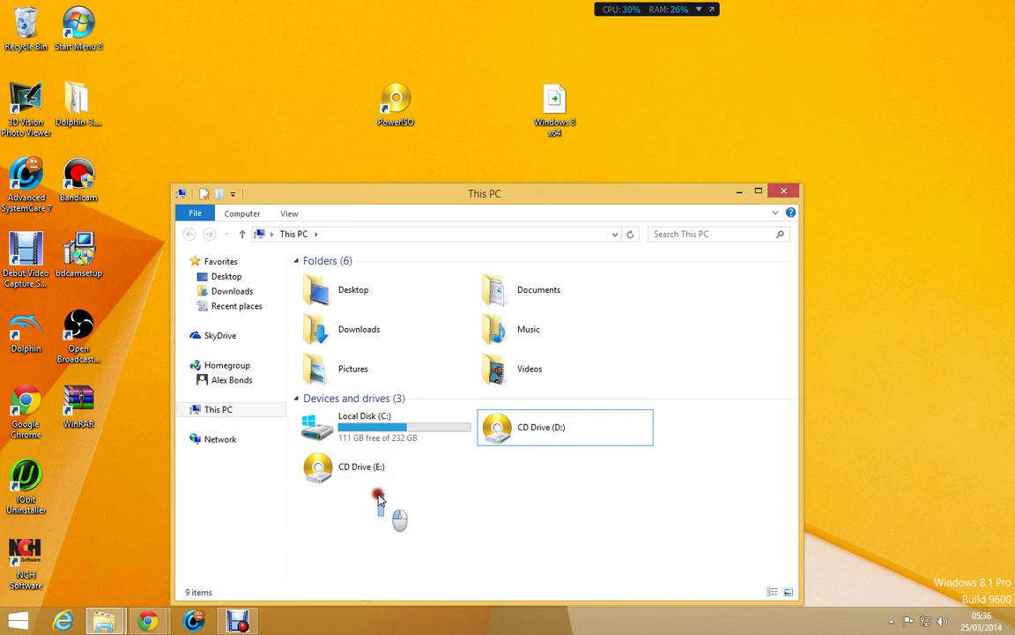
pyautogui.moveTo(380, 499); pyautogui.dragTo(598, 478)
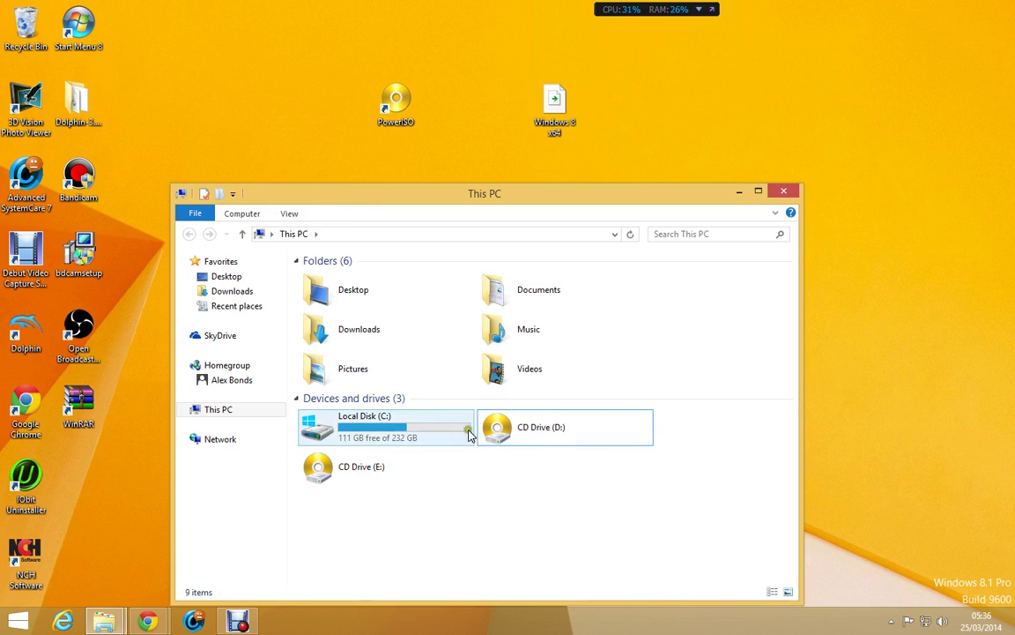
# Minimize the This PC window and move the PowerISO shortcut directly beside the Windows 8 x64 file
pyautogui.click(739, 191)
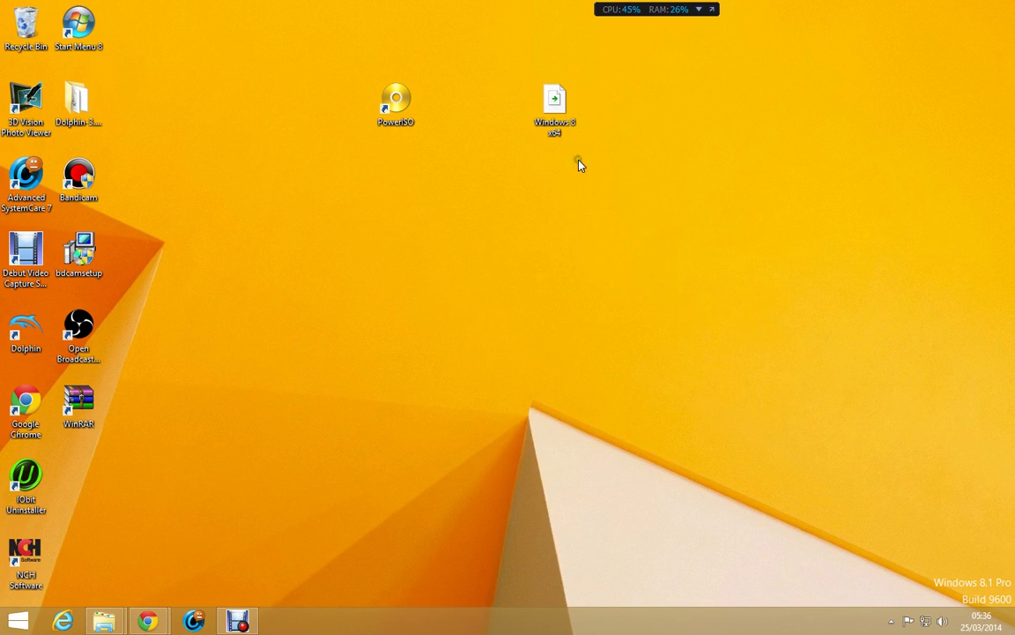
pyautogui.moveTo(415, 114); pyautogui.dragTo(525, 124)
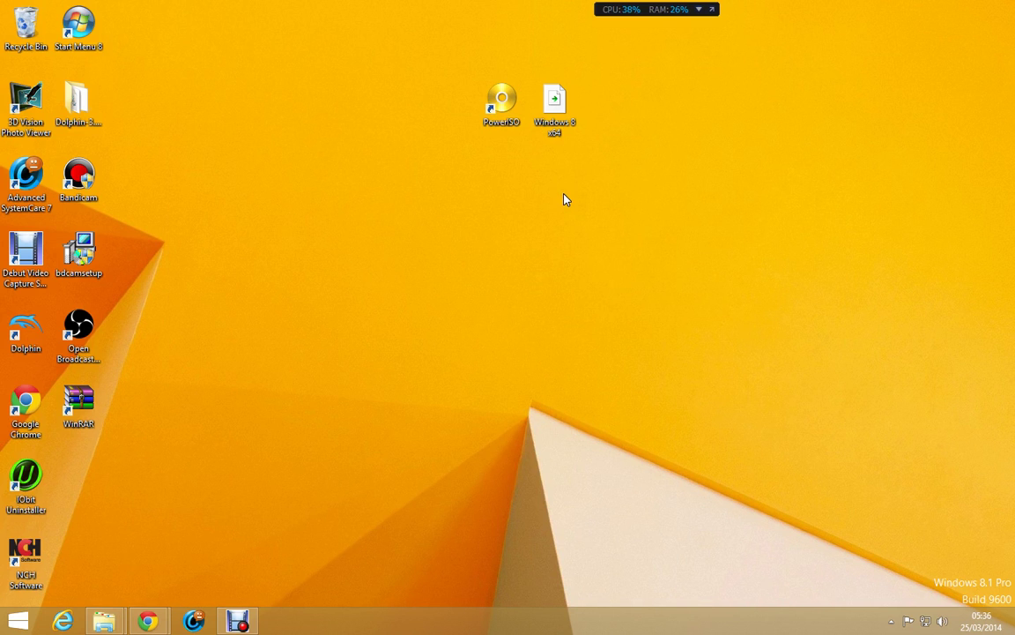
# Review the Windows 8 x64 pro torrent page in Chrome and return to the desktop
pyautogui.moveTo(159, 624)
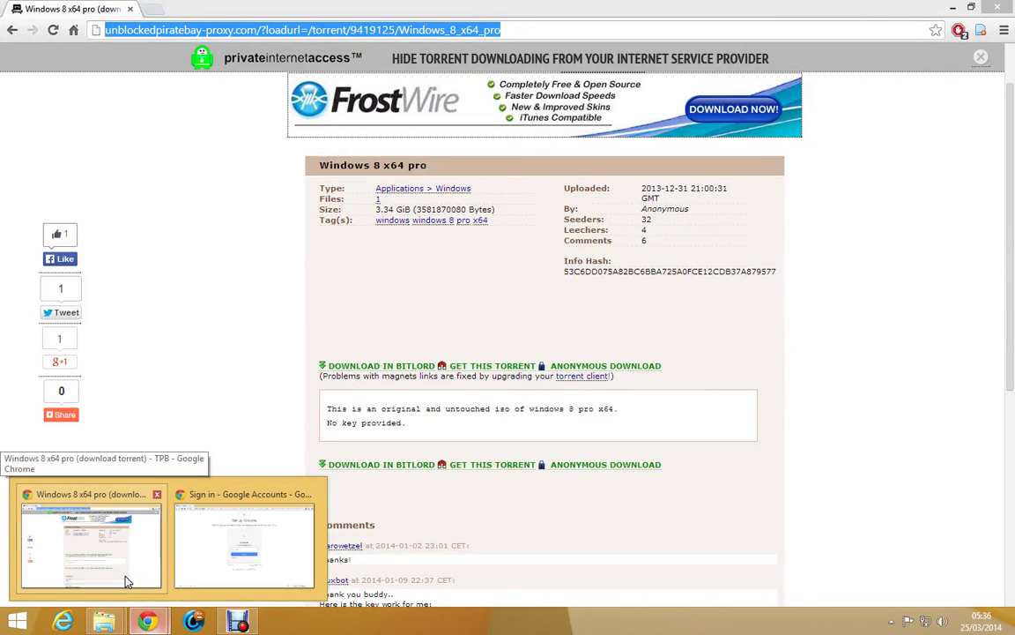
pyautogui.click(124, 581)
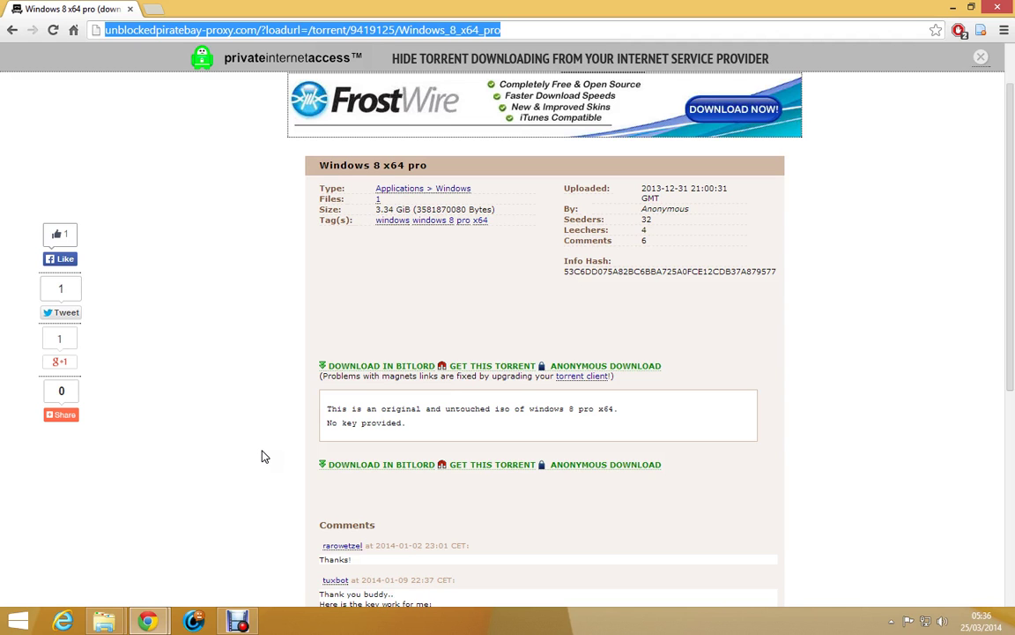
pyautogui.press('super+d')
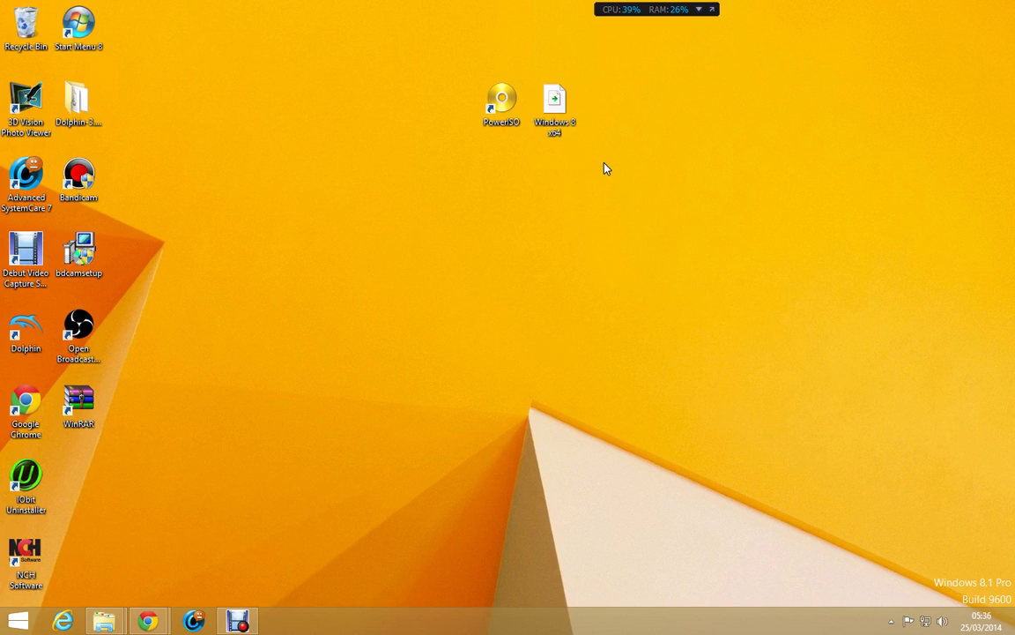
# Move the PowerISO shortcut and Windows 8 x64 file together closer to the other desktop icons, in the second icon row
pyautogui.click(600, 160)
pyautogui.click(603, 161)
pyautogui.moveTo(578, 222); pyautogui.dragTo(242, 48)
pyautogui.click(284, 86)
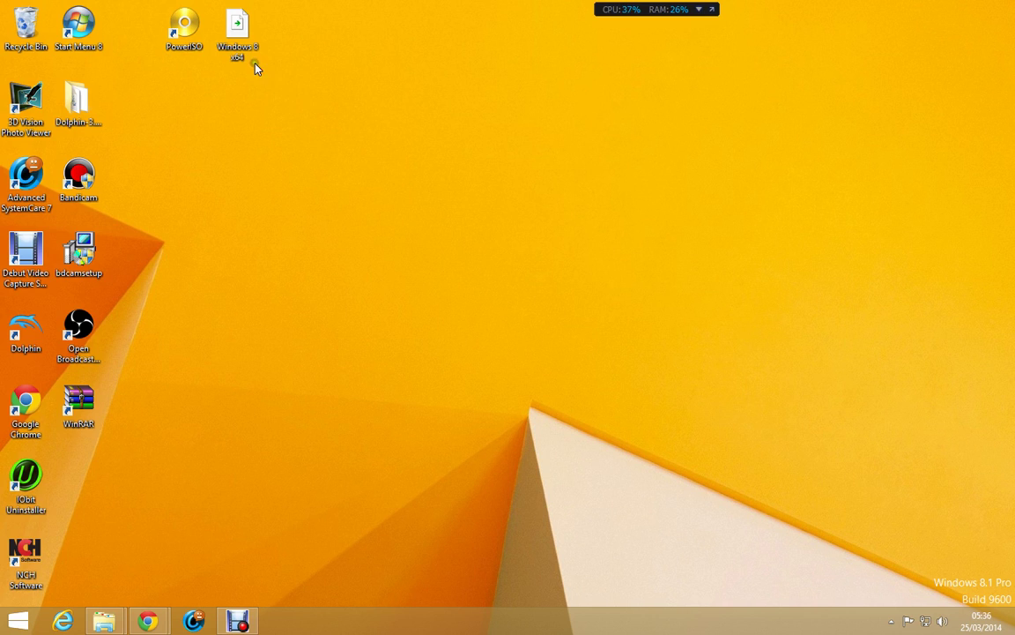
pyautogui.moveTo(295, 124); pyautogui.dragTo(175, 115)
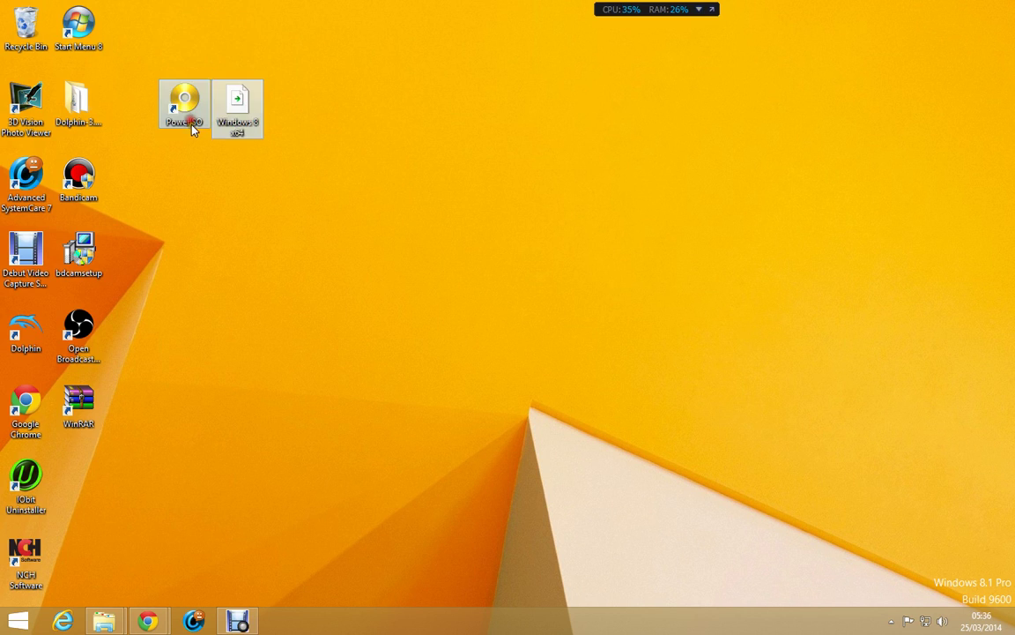
pyautogui.click(399, 196)
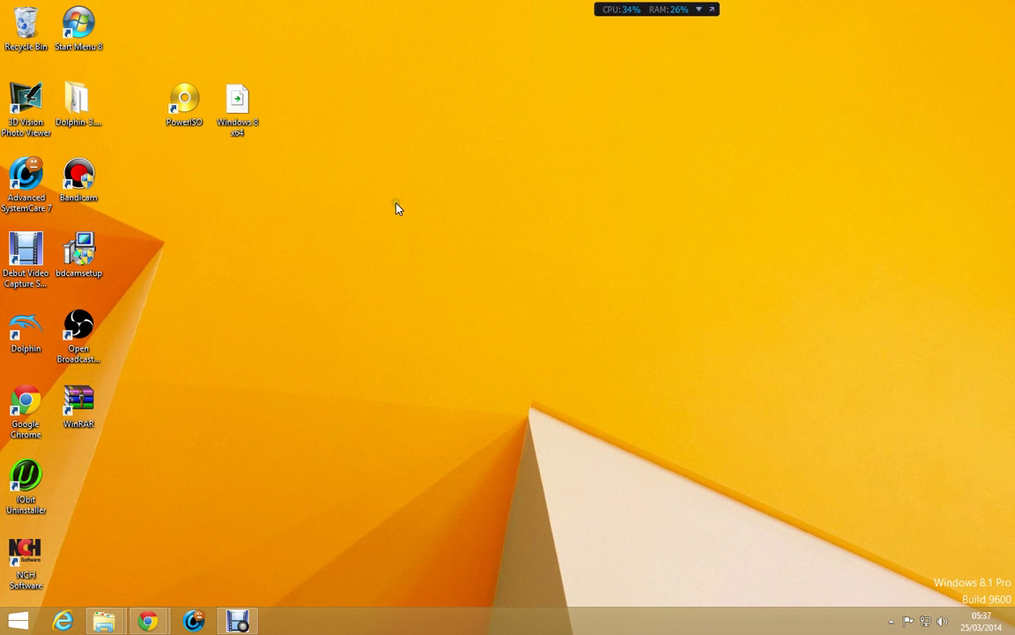
pyautogui.click(389, 213)
pyautogui.moveTo(261, 620)
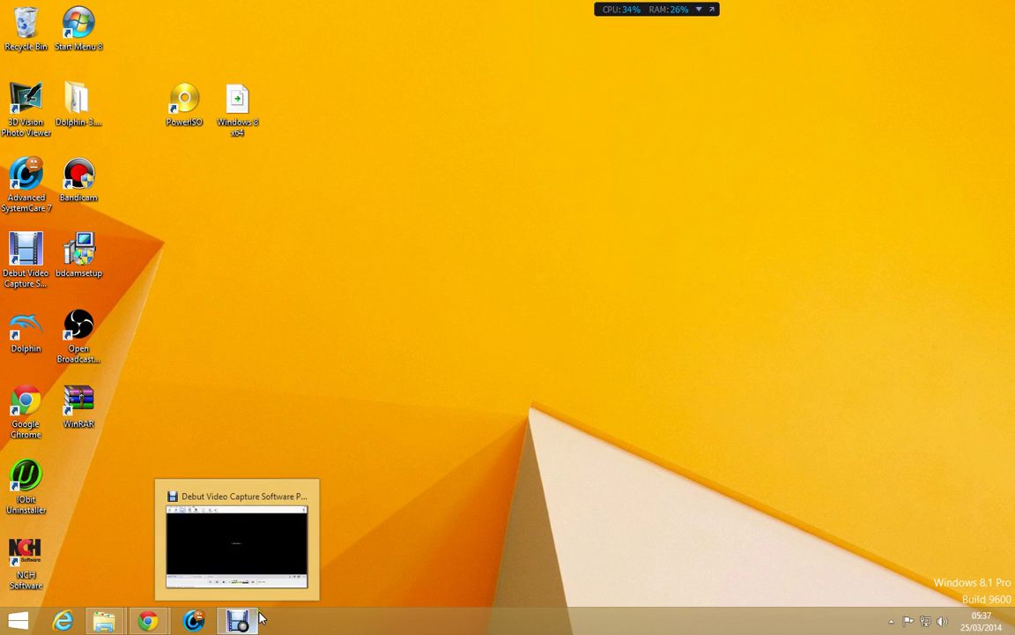